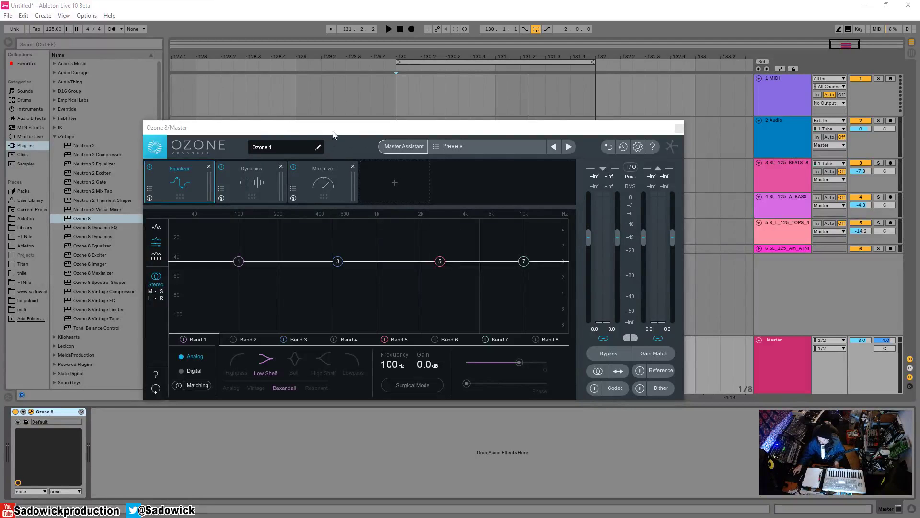
# Position the plug-in window and browse the Equalizer, Dynamics and Maximizer module controls
pyautogui.moveTo(329, 126); pyautogui.dragTo(303, 127)
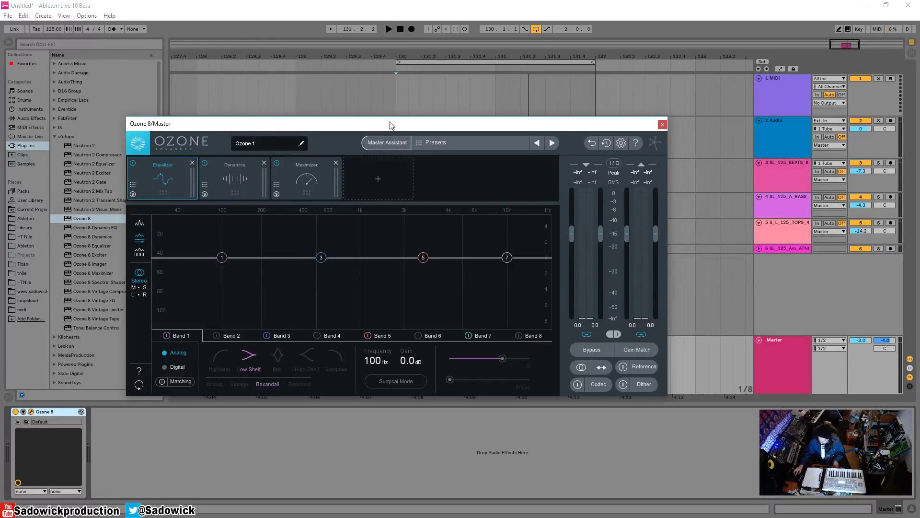
pyautogui.moveTo(391, 127)
pyautogui.mouseDown()
pyautogui.moveTo(379, 133)
pyautogui.moveTo(402, 125)
pyautogui.mouseUp()
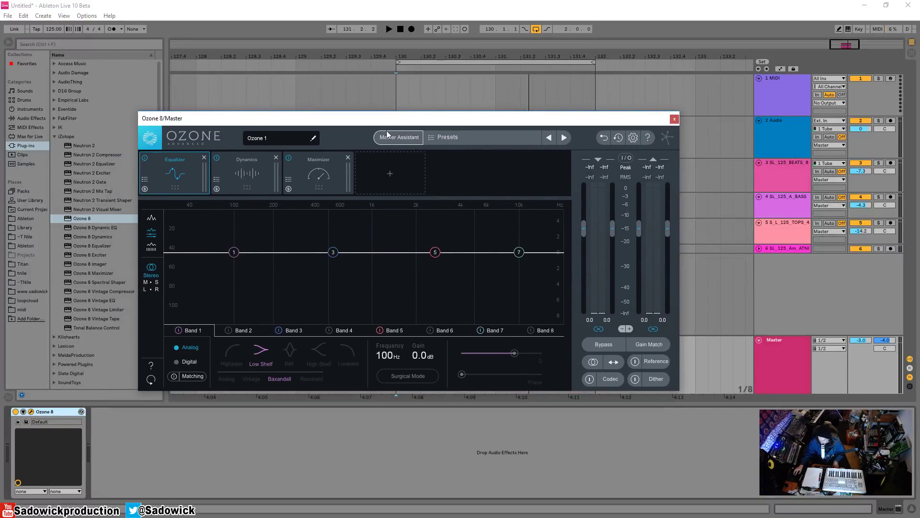
pyautogui.moveTo(382, 116); pyautogui.dragTo(387, 113)
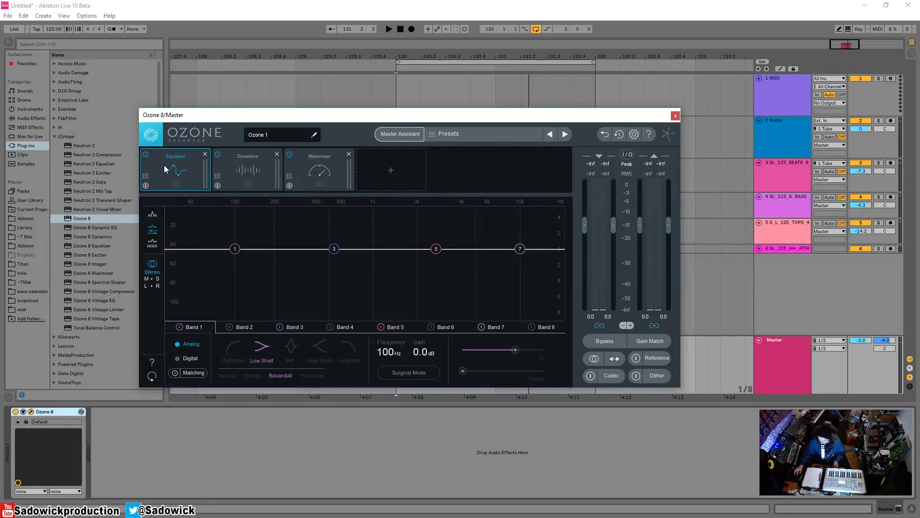
pyautogui.click(251, 170)
pyautogui.click(194, 167)
pyautogui.click(245, 169)
pyautogui.click(312, 171)
# Add a Vintage Tape module and move the Equalizer to third place in the chain
pyautogui.click(390, 170)
pyautogui.click(397, 231)
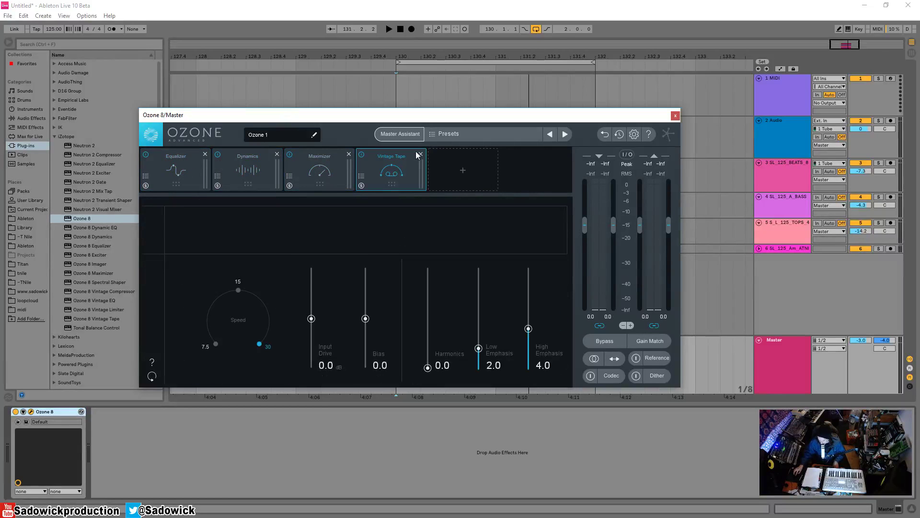
pyautogui.click(178, 179)
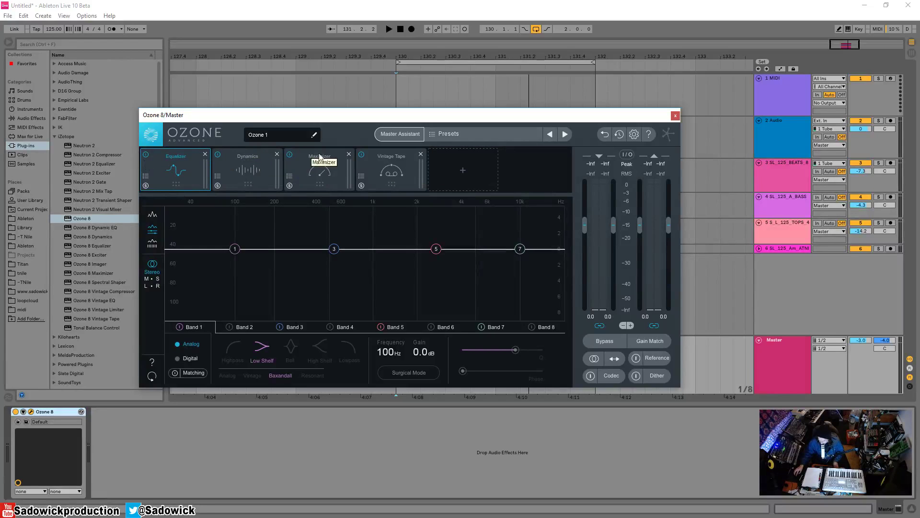
pyautogui.moveTo(178, 166); pyautogui.dragTo(279, 172)
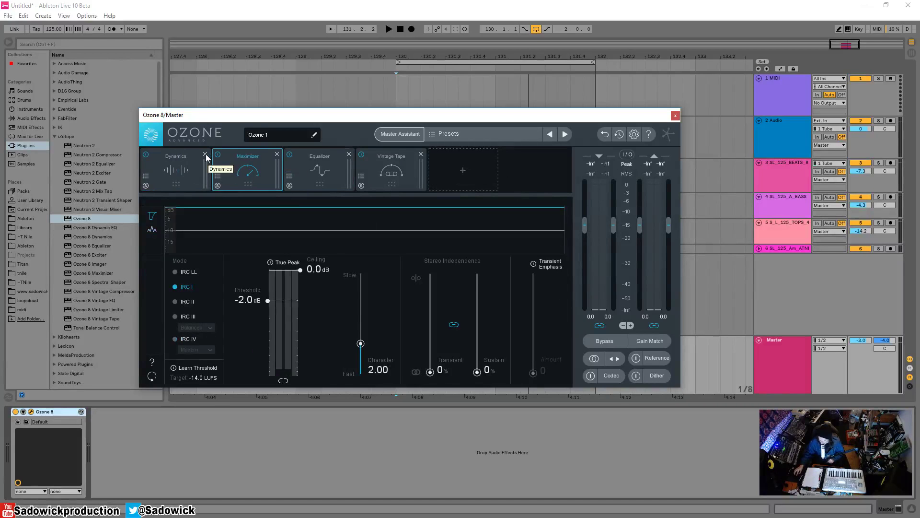
# Remove the Dynamics, Maximizer, Equalizer and Vintage Tape modules one by one
pyautogui.click(205, 153)
pyautogui.click(206, 153)
pyautogui.click(206, 154)
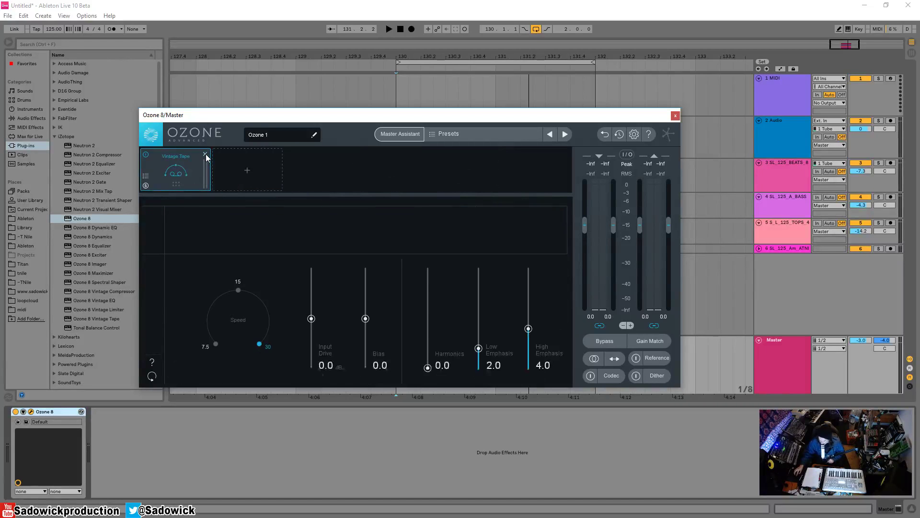
pyautogui.click(205, 154)
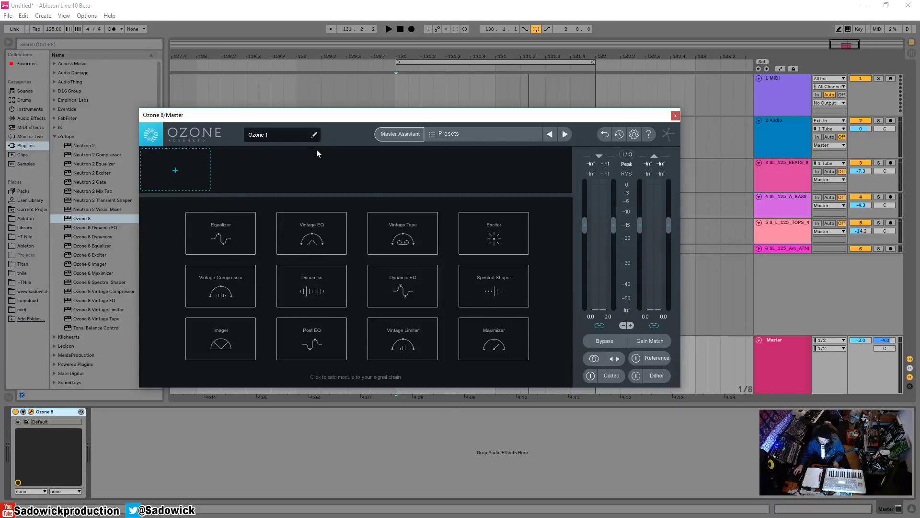
# Add Equalizer, Vintage EQ and Vintage Tape as the first three modules
pyautogui.click(237, 247)
pyautogui.click(270, 162)
pyautogui.click(335, 227)
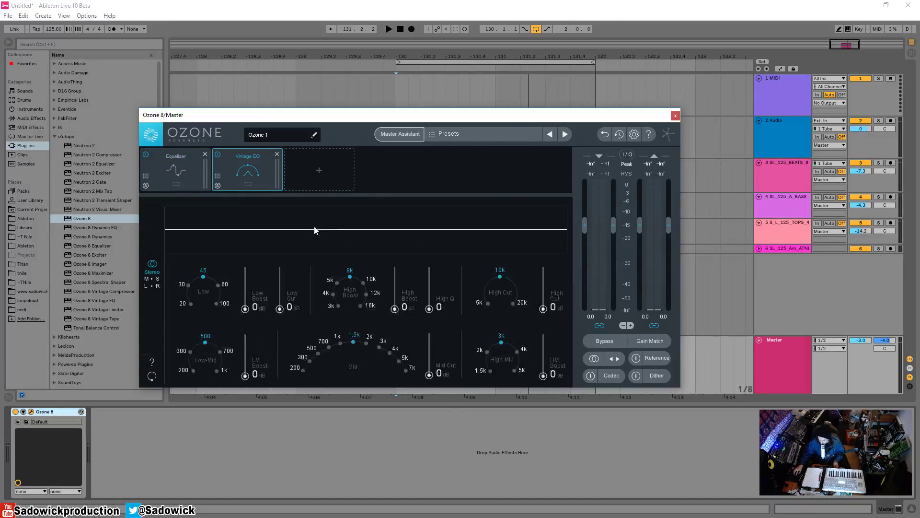
pyautogui.click(328, 182)
pyautogui.click(417, 237)
# Add Spectral Shaper, Vintage Limiter and Post EQ to complete the six-module chain
pyautogui.click(413, 184)
pyautogui.click(494, 286)
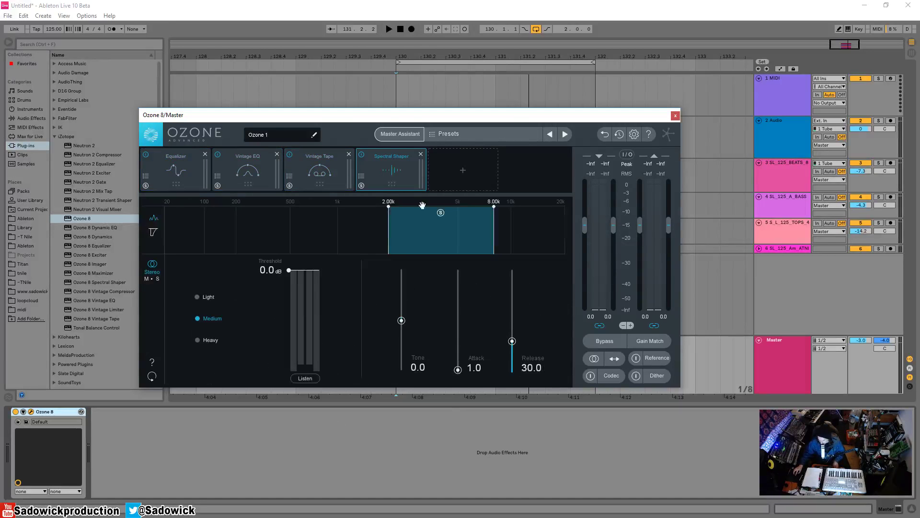
pyautogui.click(463, 173)
pyautogui.click(426, 344)
pyautogui.click(535, 168)
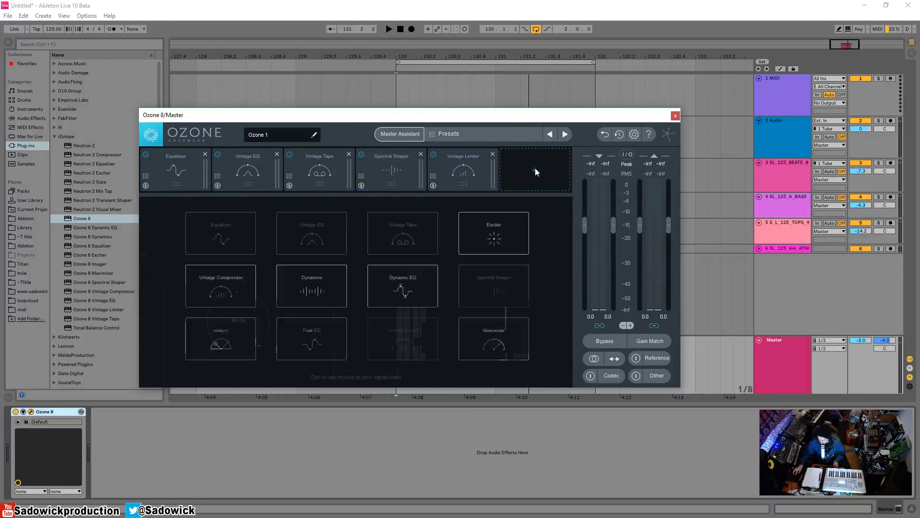
pyautogui.click(319, 338)
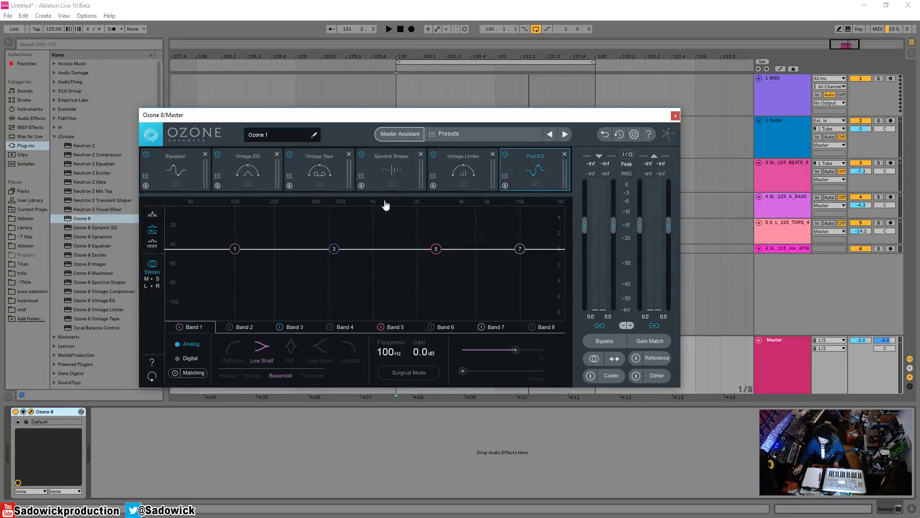
# Replace the '1' in 'Ozone 1' with 'Master' so the instance reads 'Ozone Master'
pyautogui.click(277, 136)
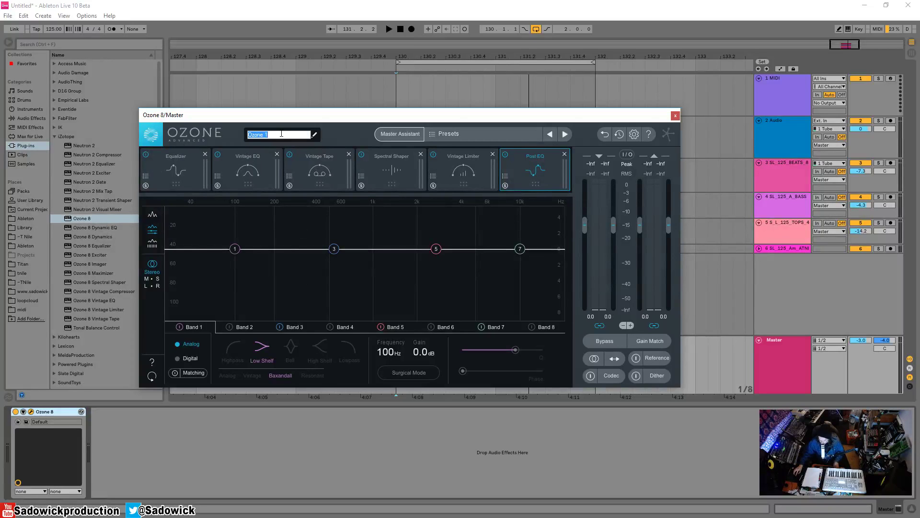
pyautogui.click(281, 134)
pyautogui.moveTo(267, 135); pyautogui.dragTo(273, 135)
pyautogui.write('Master')
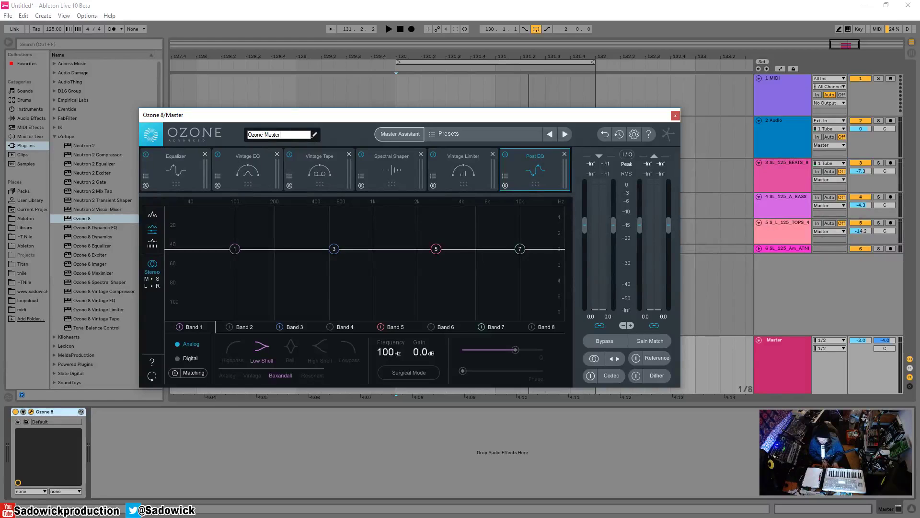
pyautogui.press('Return')
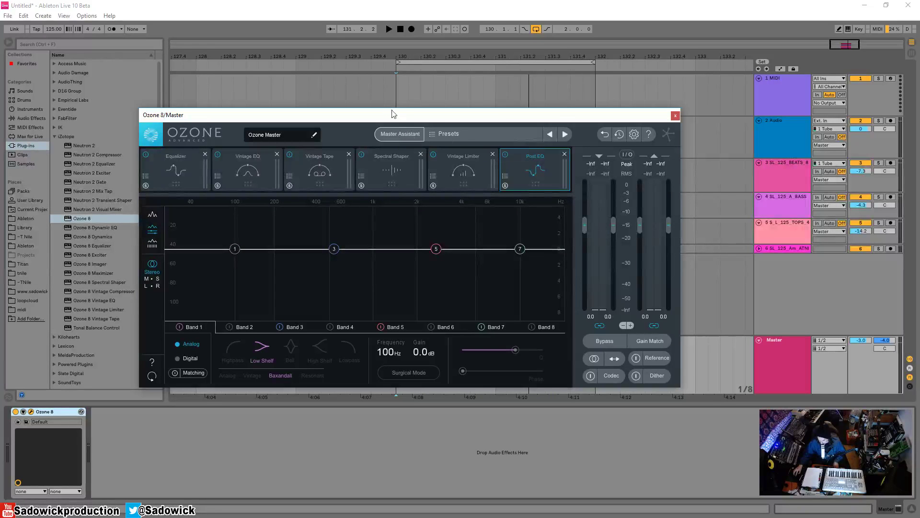
pyautogui.moveTo(398, 115); pyautogui.dragTo(372, 213)
pyautogui.click(395, 133)
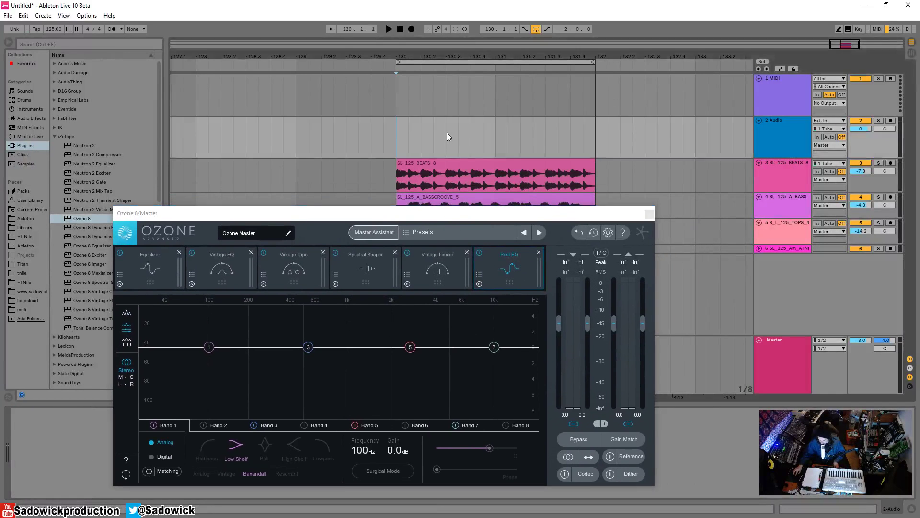
pyautogui.press('space')
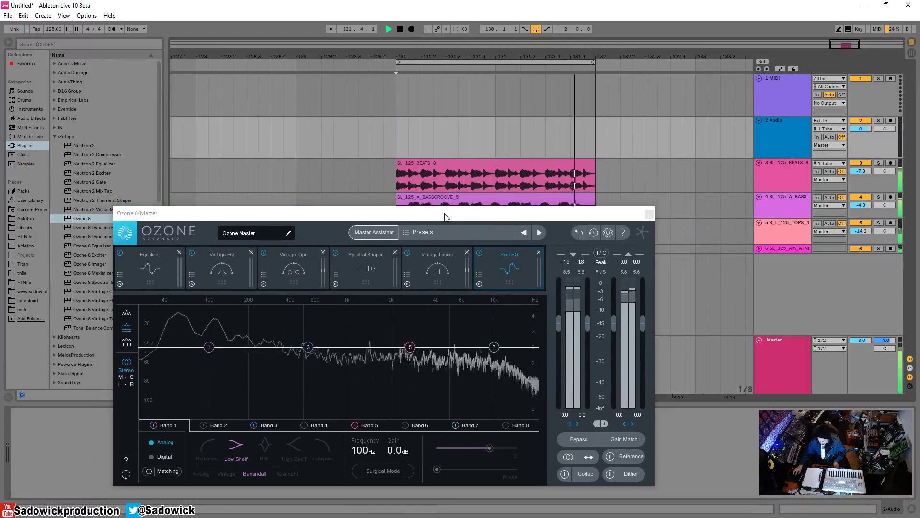
pyautogui.press('space')
pyautogui.moveTo(445, 217); pyautogui.dragTo(414, 115)
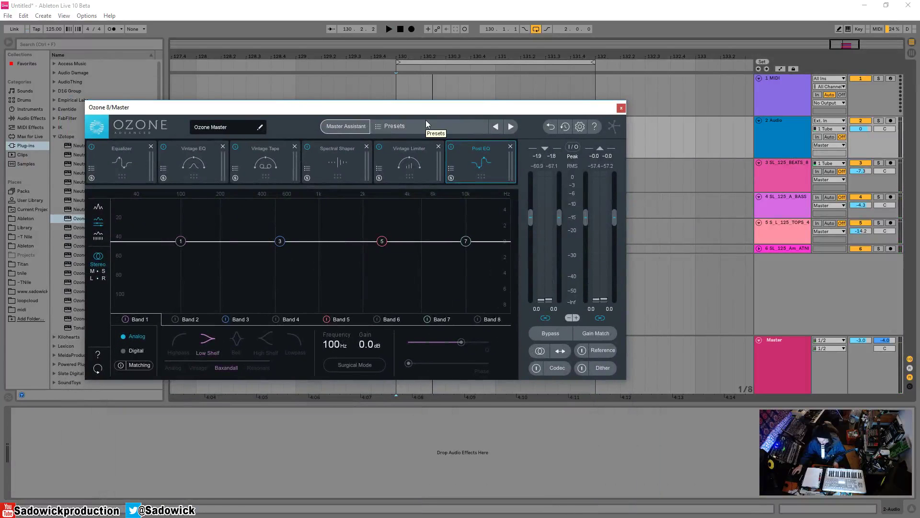
pyautogui.click(377, 127)
pyautogui.click(150, 217)
pyautogui.click(150, 217)
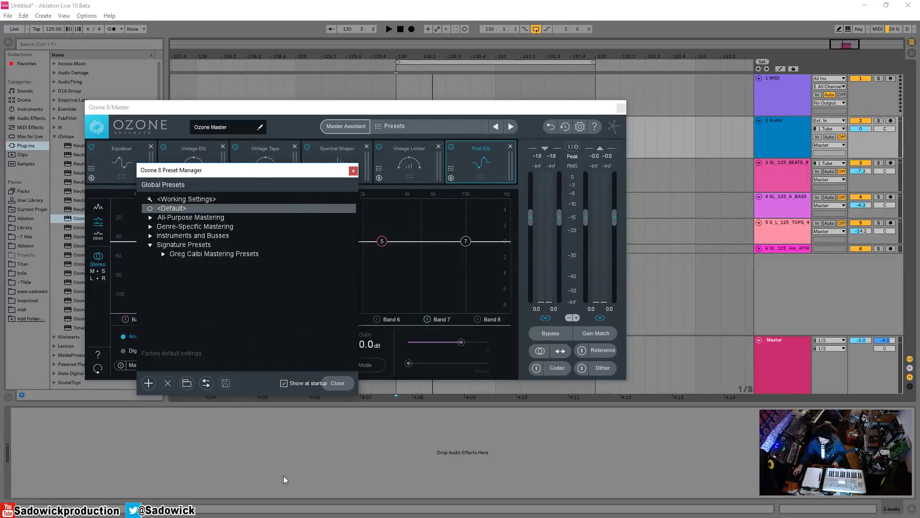
pyautogui.click(353, 170)
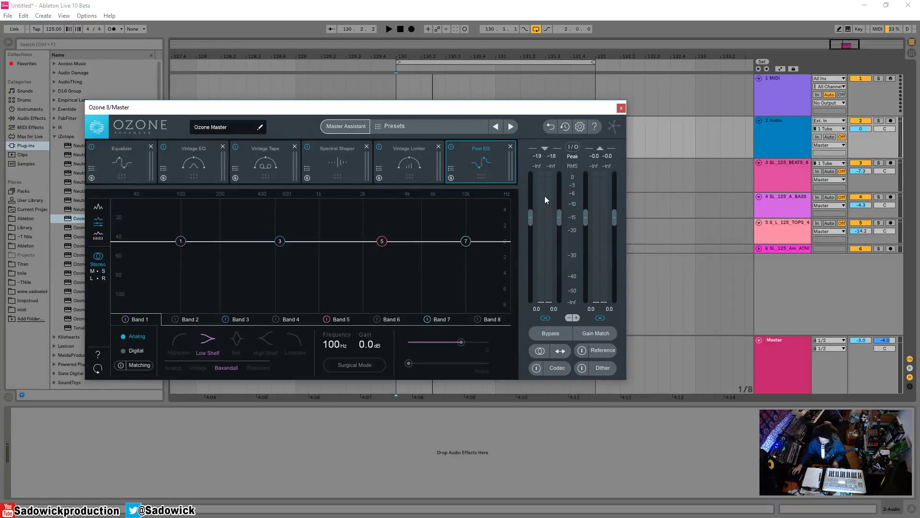
# Compare the sound with processing bypassed and restored, then sum the output to mono
pyautogui.click(551, 338)
pyautogui.click(548, 333)
pyautogui.click(549, 333)
pyautogui.click(542, 338)
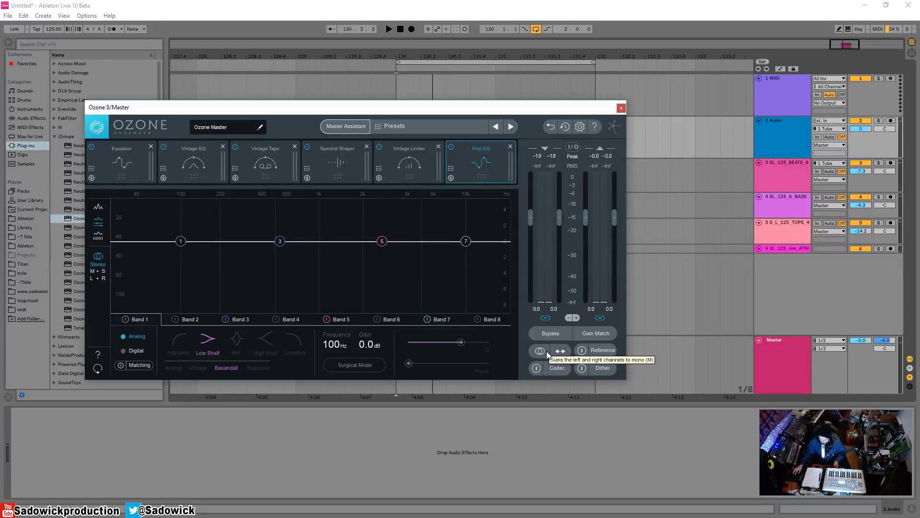
pyautogui.click(540, 351)
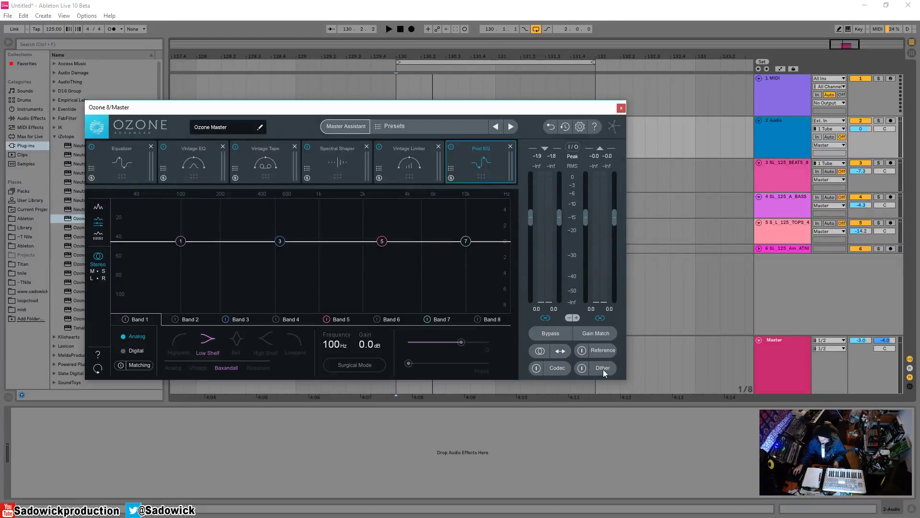
pyautogui.click(558, 368)
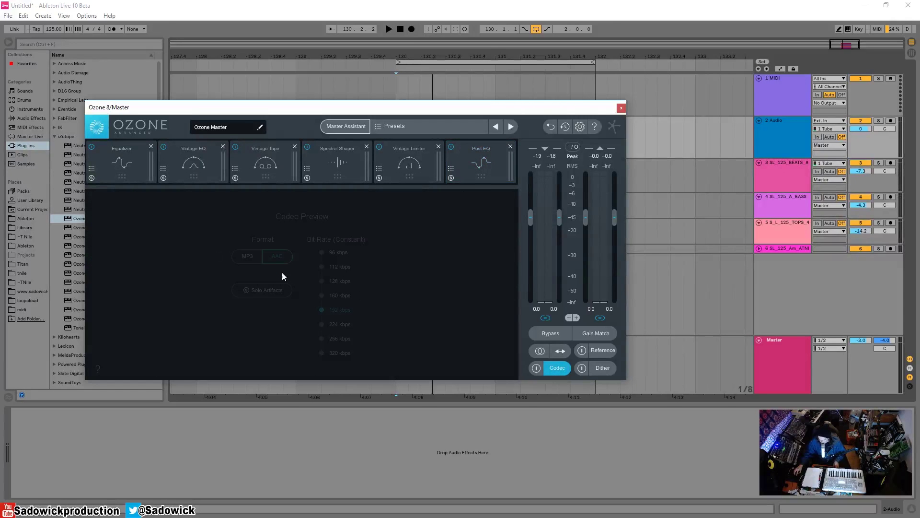
pyautogui.click(537, 368)
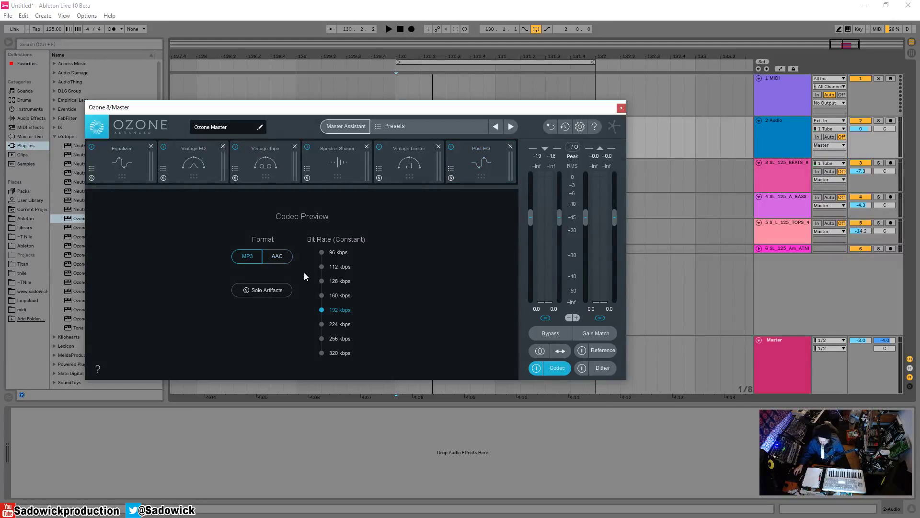
pyautogui.click(321, 281)
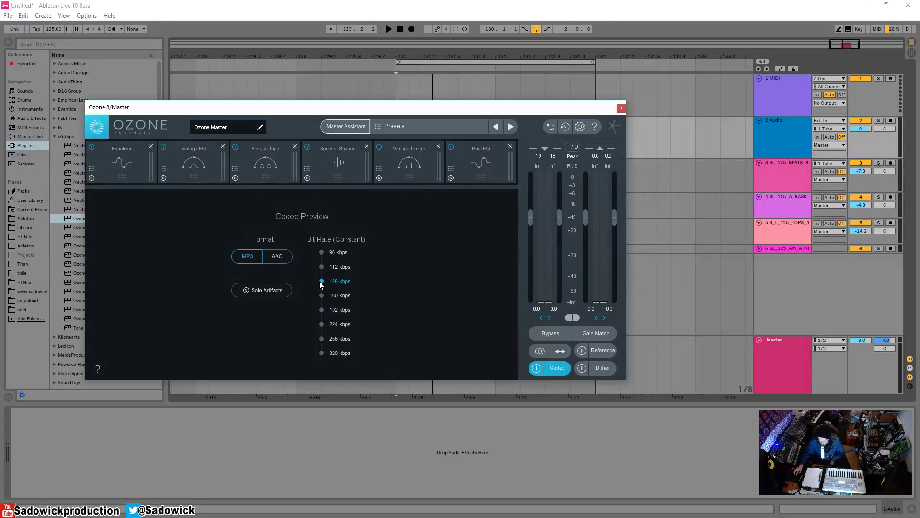
pyautogui.click(322, 310)
pyautogui.press('space')
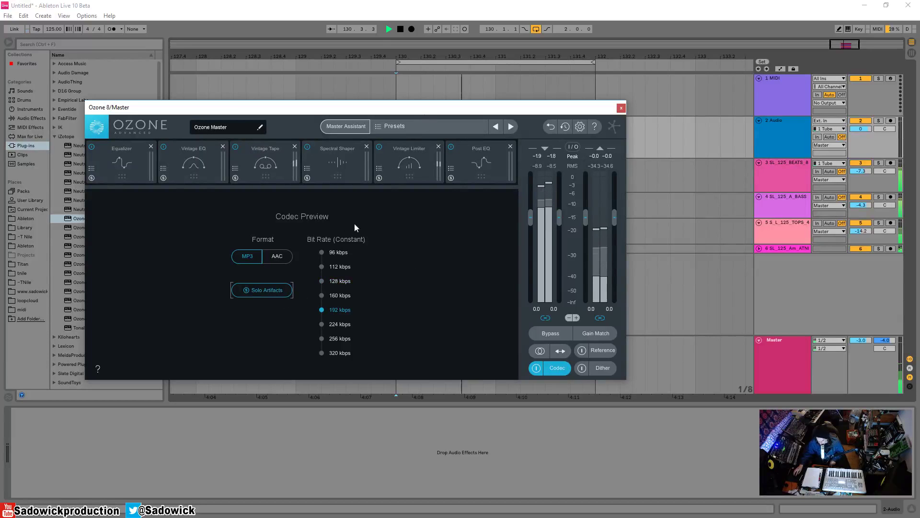
pyautogui.press('space')
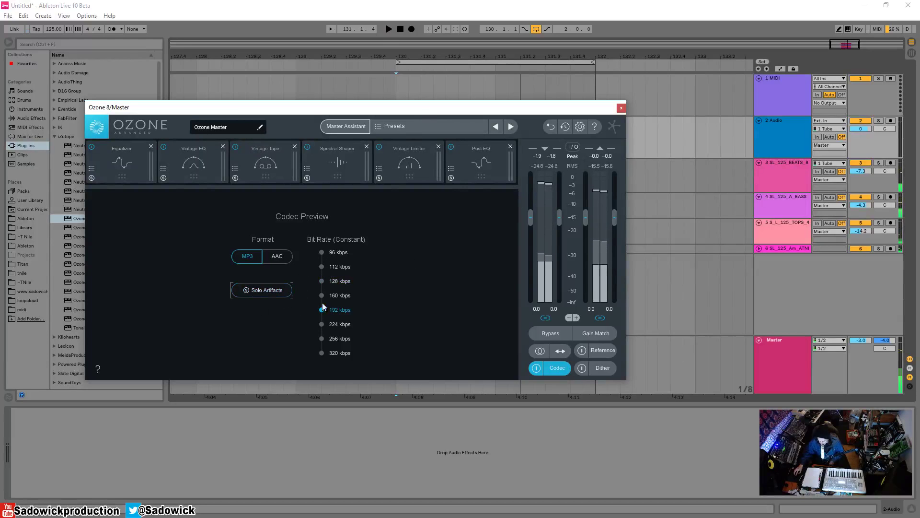
pyautogui.click(543, 368)
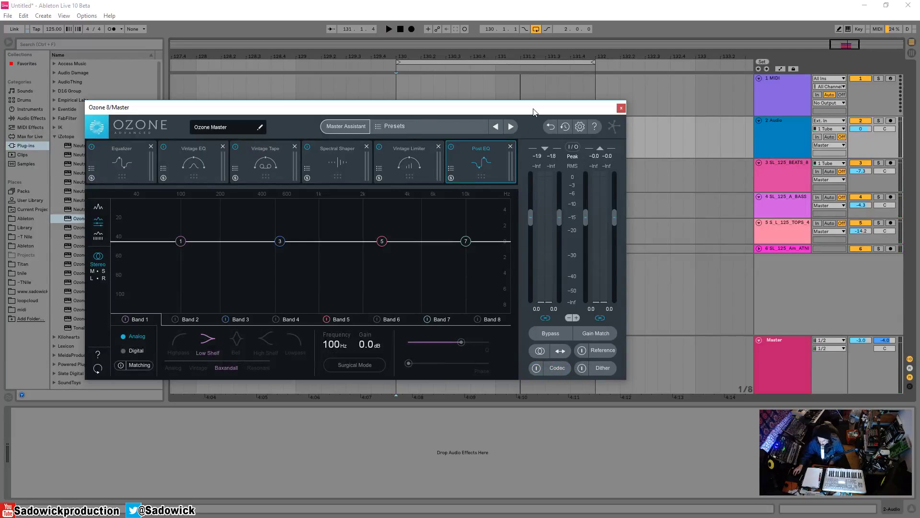
# Open the Ozone 8 Options and browse the General, Spectrum, Equalizer and Dynamics pages
pyautogui.moveTo(535, 109); pyautogui.dragTo(520, 128)
pyautogui.click(569, 145)
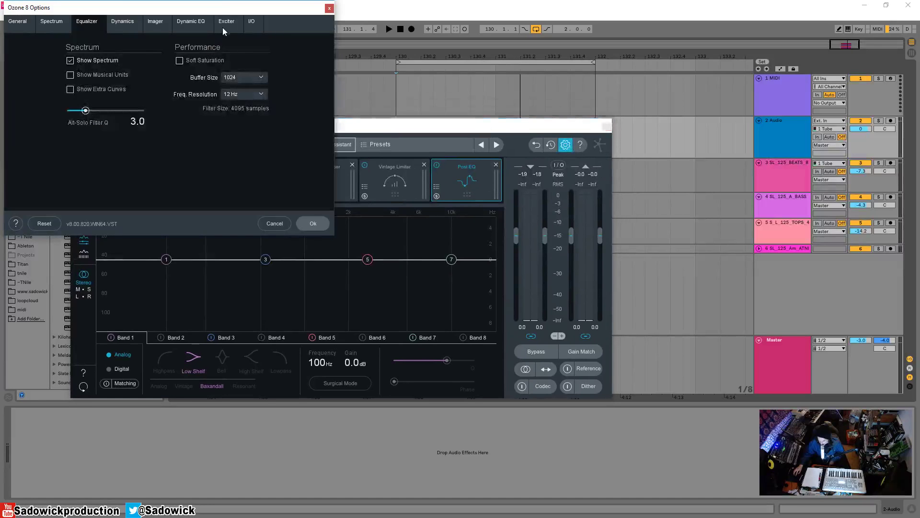
pyautogui.moveTo(210, 23); pyautogui.dragTo(387, 178)
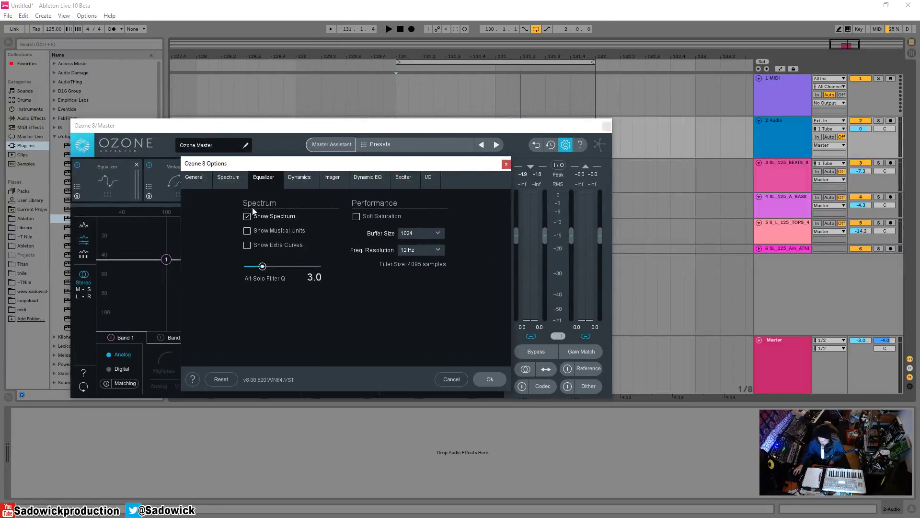
pyautogui.click(193, 178)
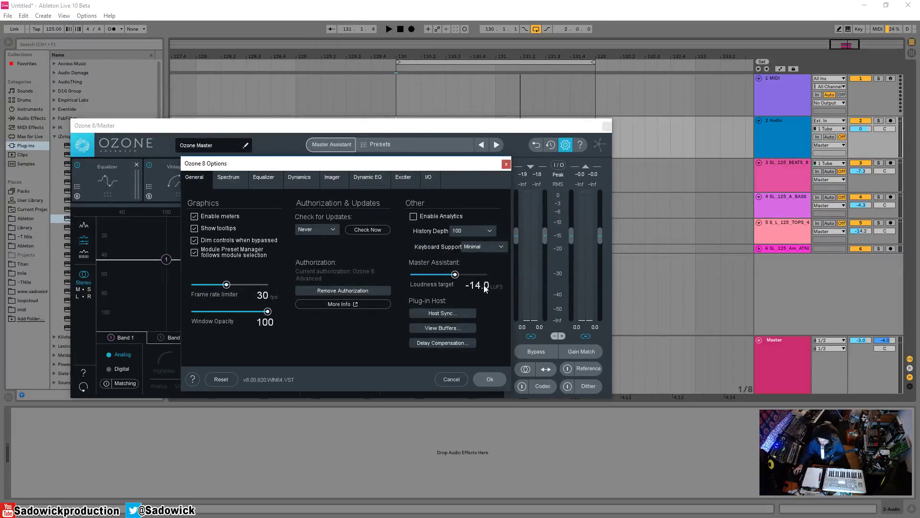
pyautogui.click(228, 179)
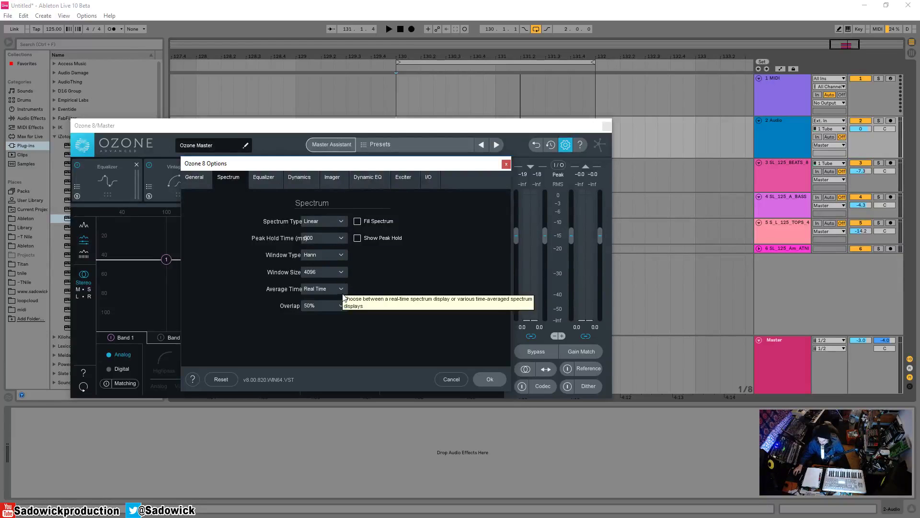
pyautogui.click(269, 182)
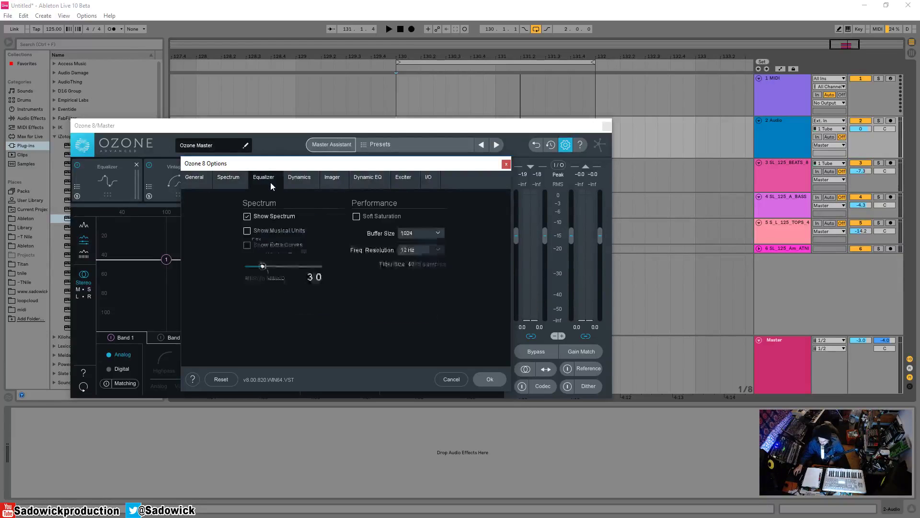
pyautogui.click(300, 180)
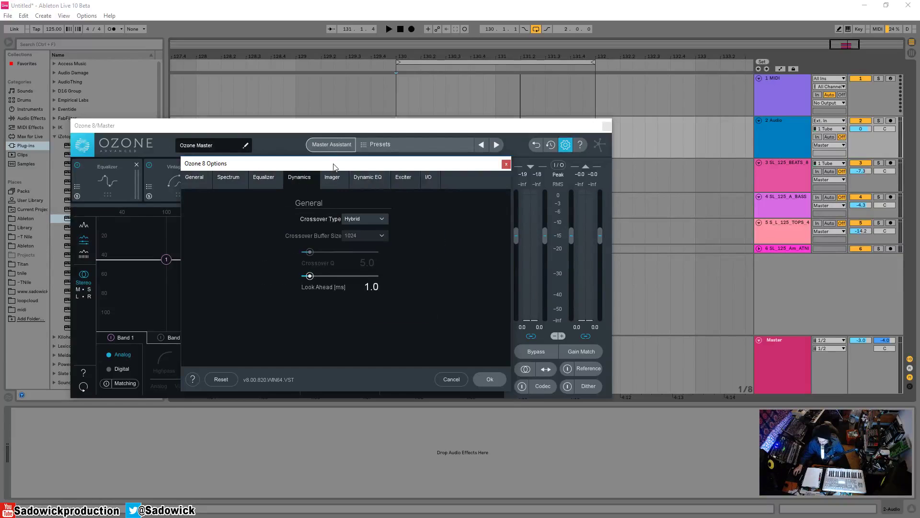
# Check the Dynamics crossover type choices, keeping Hybrid
pyautogui.moveTo(334, 166); pyautogui.dragTo(323, 170)
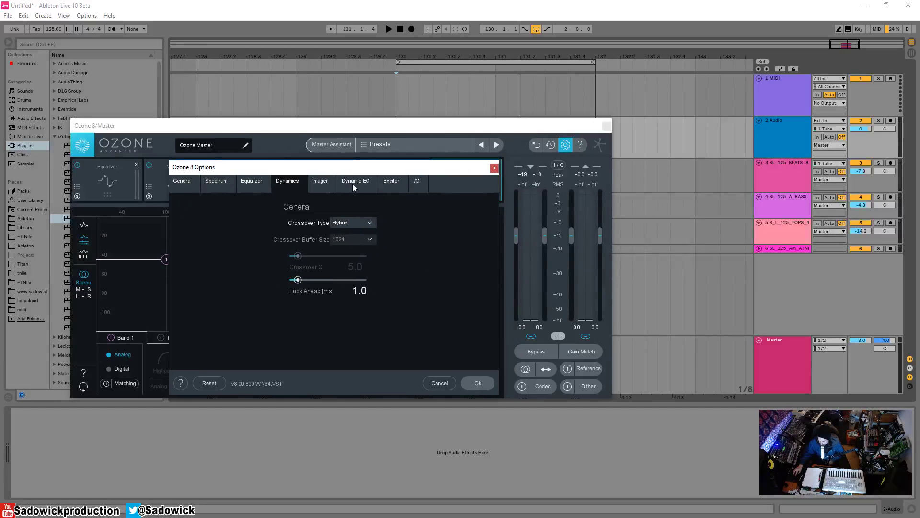
pyautogui.click(340, 224)
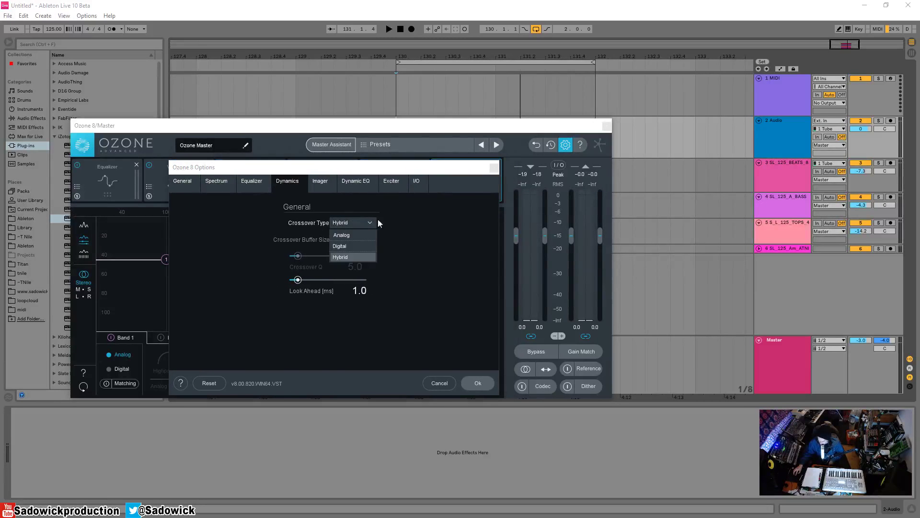
pyautogui.click(343, 258)
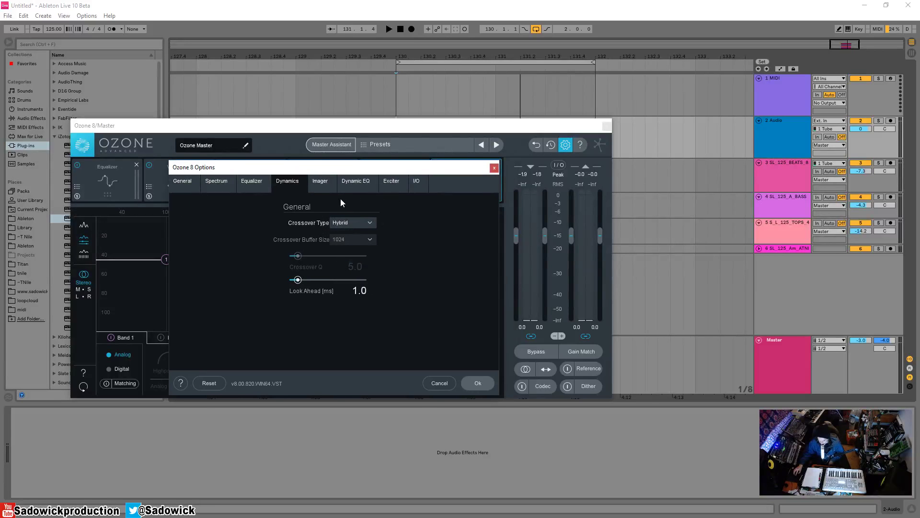
# On the I/O page, keep meter type RMS + Peak and meter scale dB (non-linear)
pyautogui.click(418, 180)
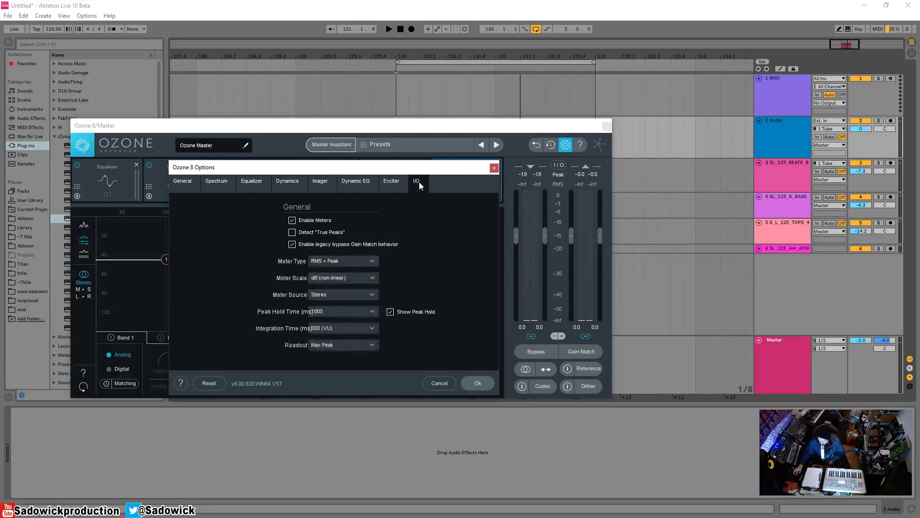
pyautogui.click(343, 262)
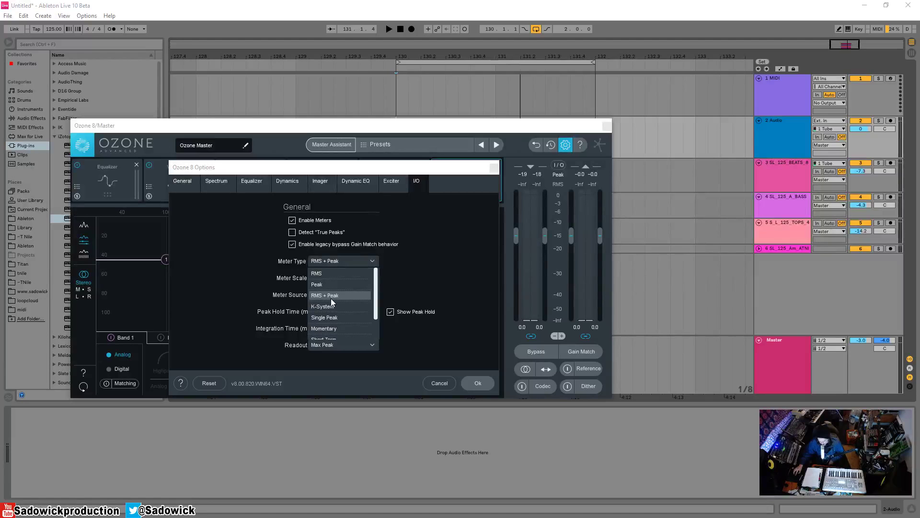
pyautogui.scroll(-2, 377, 306)
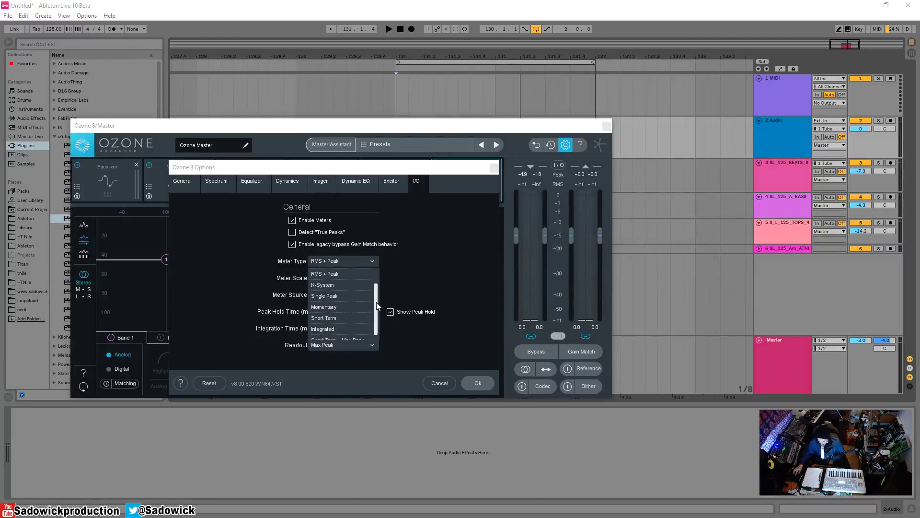
pyautogui.scroll(2, 376, 306)
pyautogui.click(411, 266)
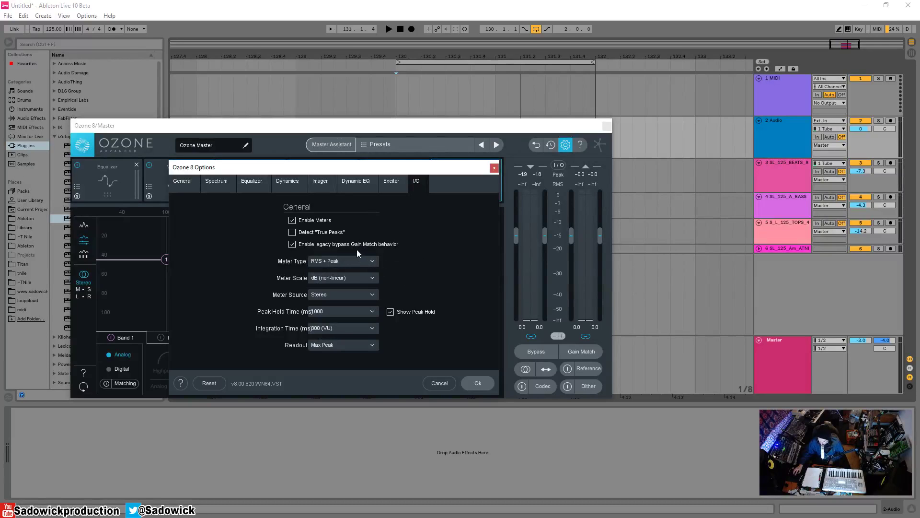
pyautogui.click(372, 279)
pyautogui.click(373, 280)
# Accept the Options with Ok and reposition the Ozone Master window
pyautogui.click(487, 385)
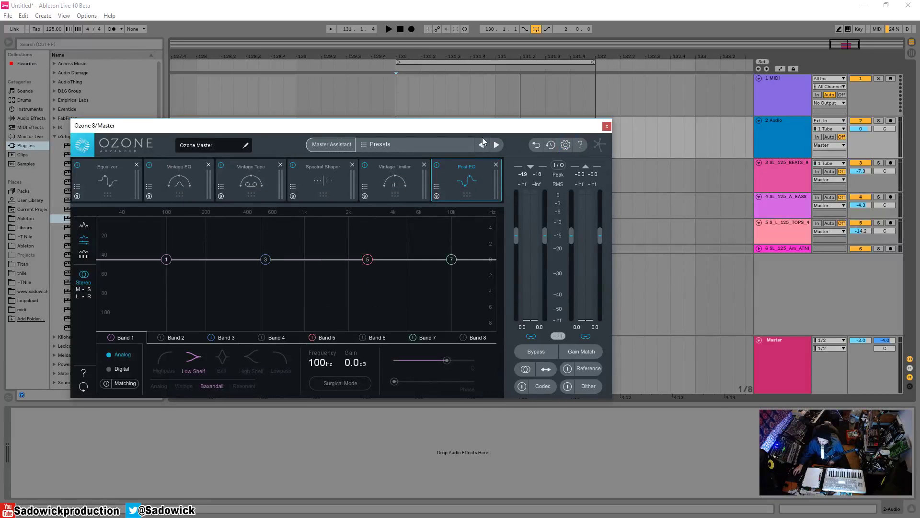
pyautogui.moveTo(483, 127); pyautogui.dragTo(499, 115)
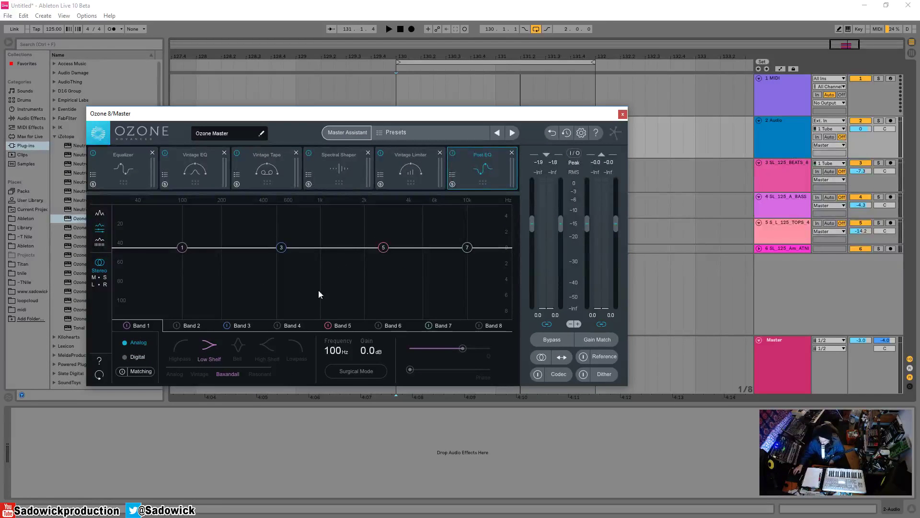
pyautogui.moveTo(412, 117)
pyautogui.mouseDown()
pyautogui.moveTo(425, 337)
pyautogui.moveTo(425, 117)
pyautogui.mouseUp()
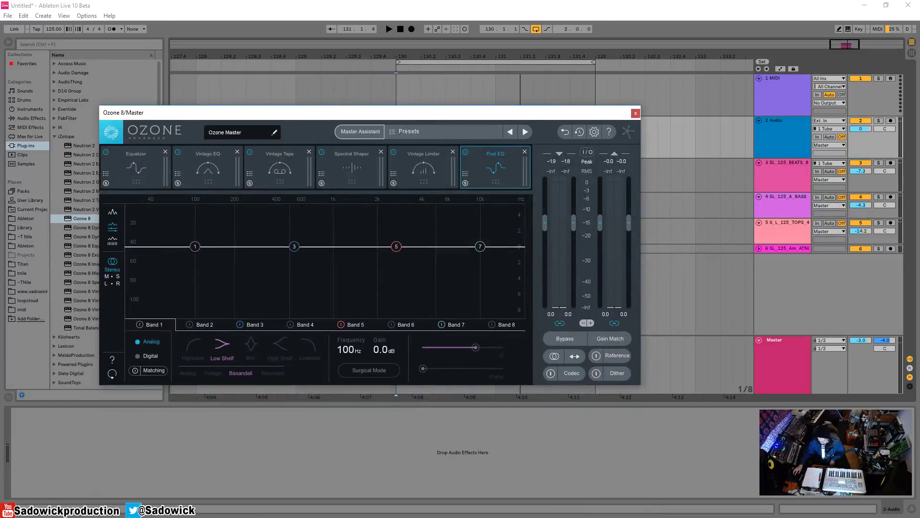